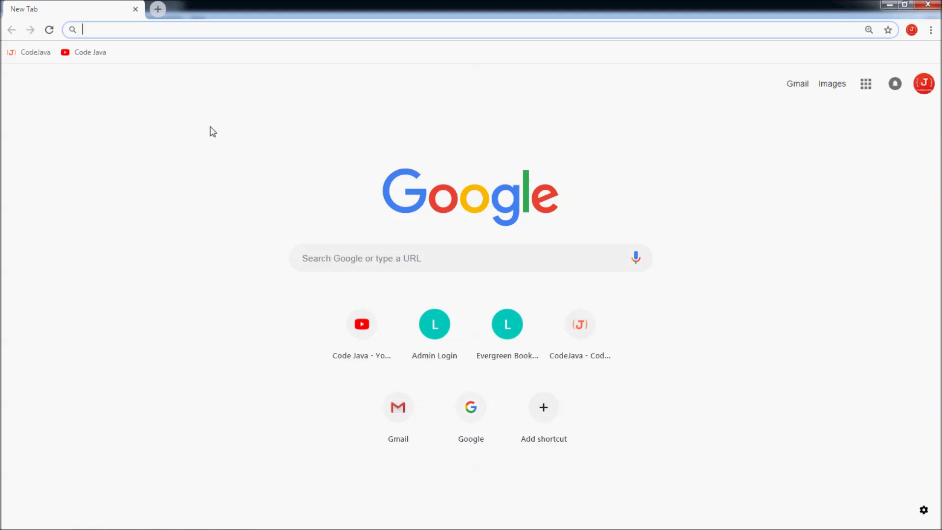
type("text")
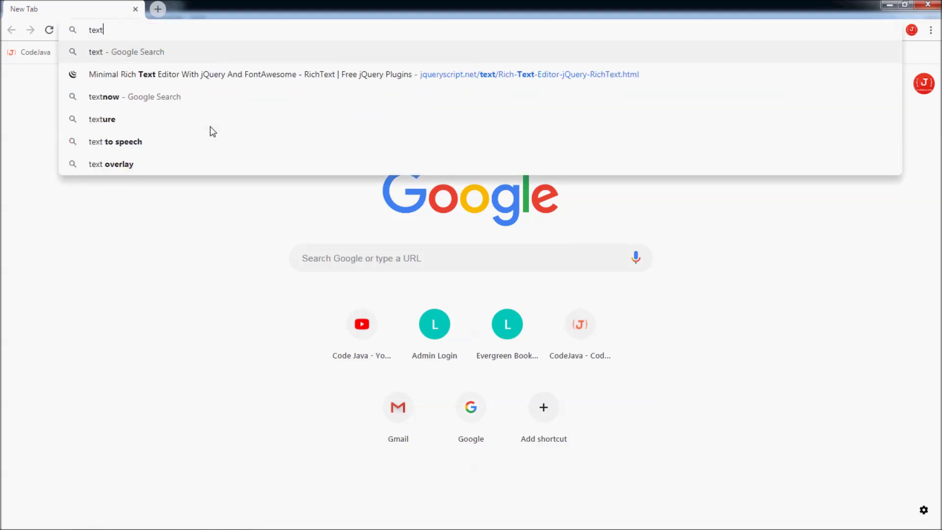
type("pad")
- Search Google for textpad and go to the TextPad 8 Downloads table on textpad.com
key("Return")
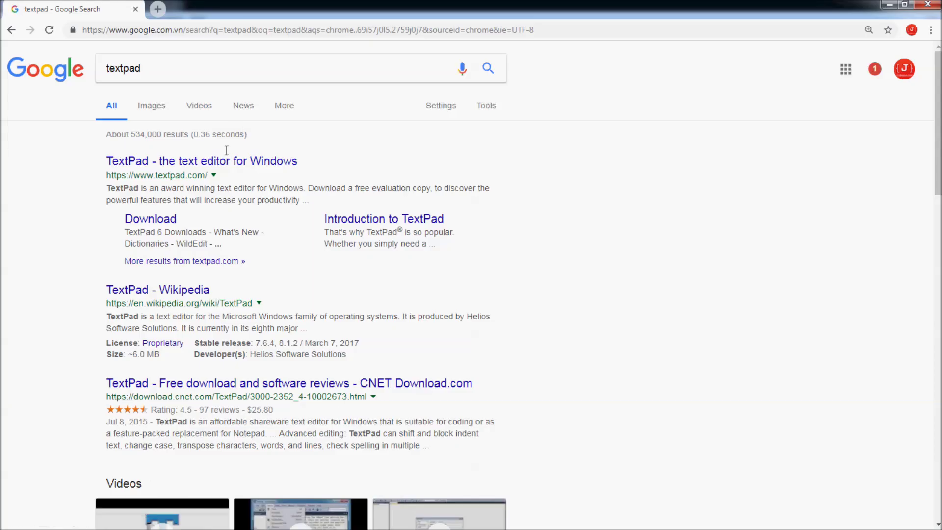
left_click(170, 164)
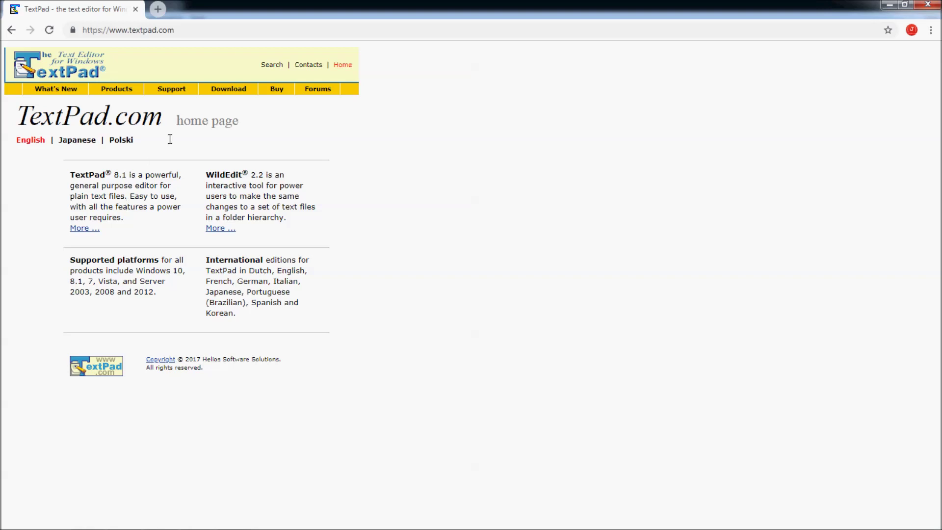
left_click(230, 91)
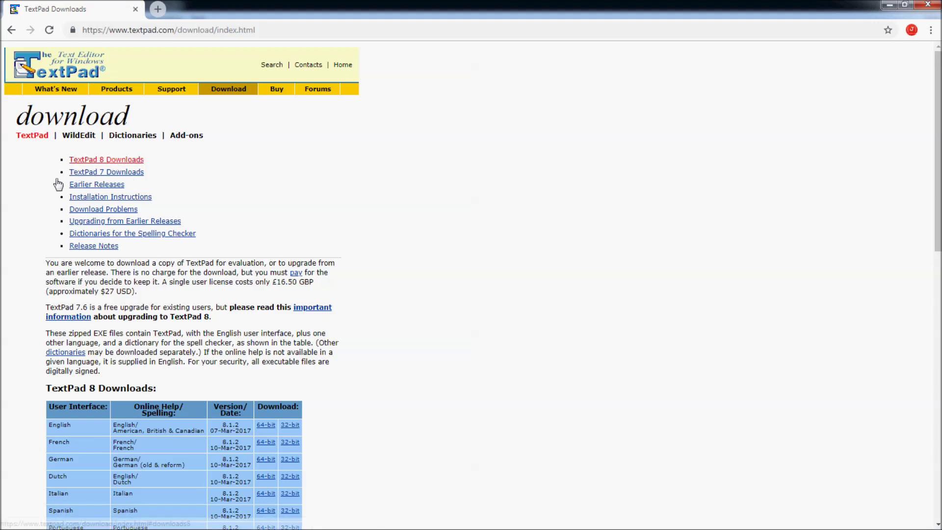
left_click(109, 160)
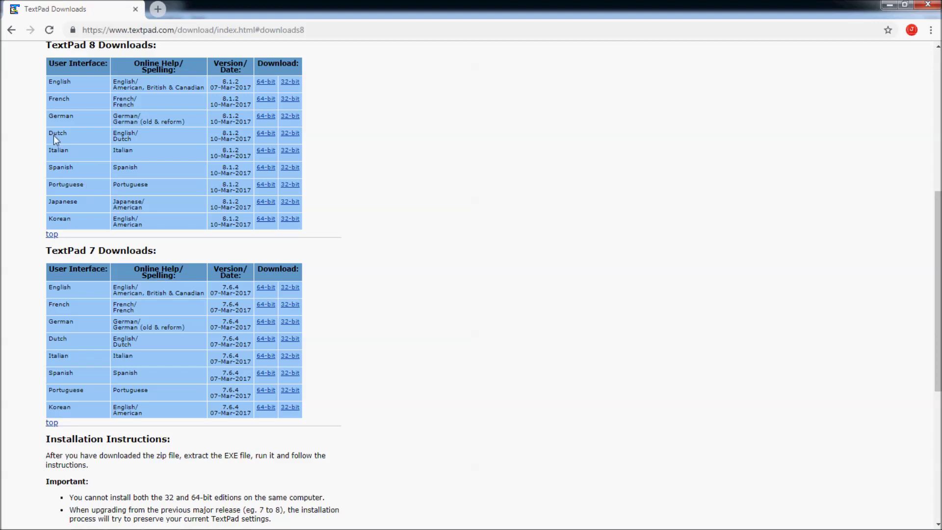
- Download the English 64-bit txpeng812-64.zip to SETUP (E:) and show it in its folder
left_click(265, 88)
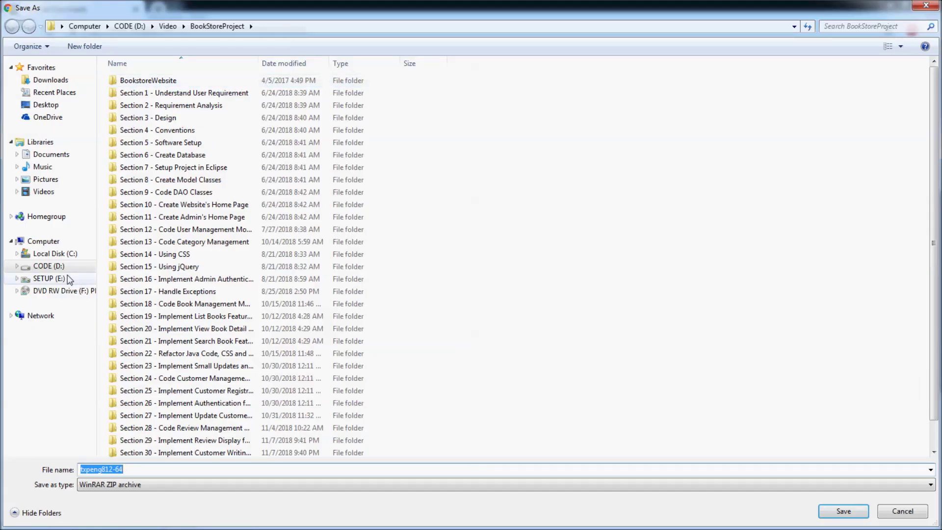
left_click(48, 278)
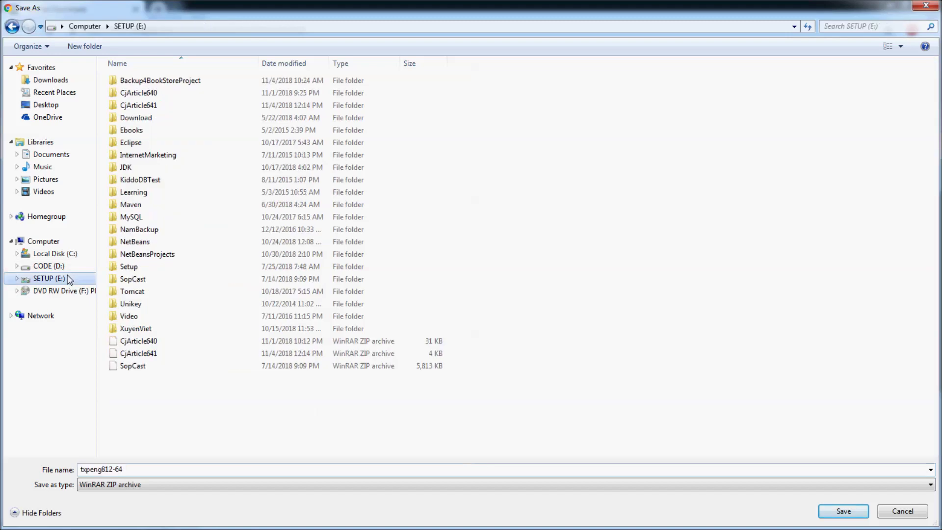
left_click(844, 511)
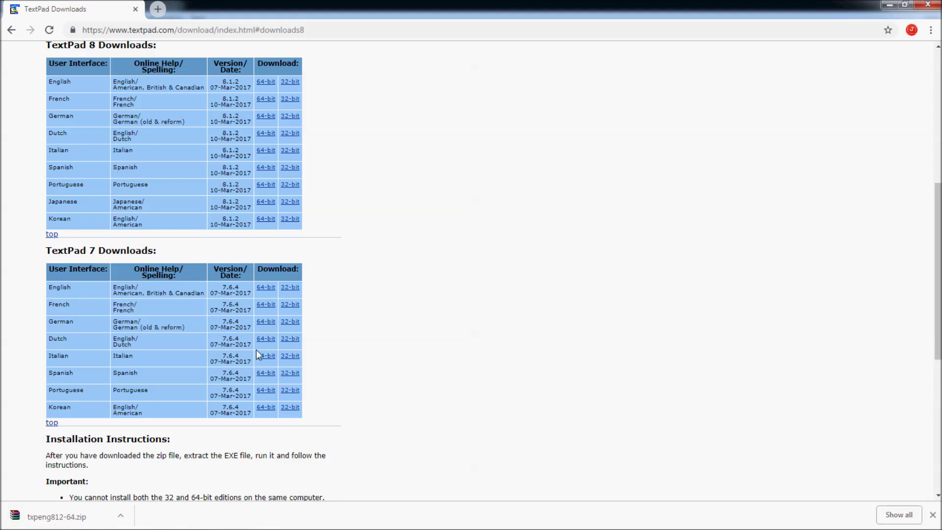
left_click(122, 519)
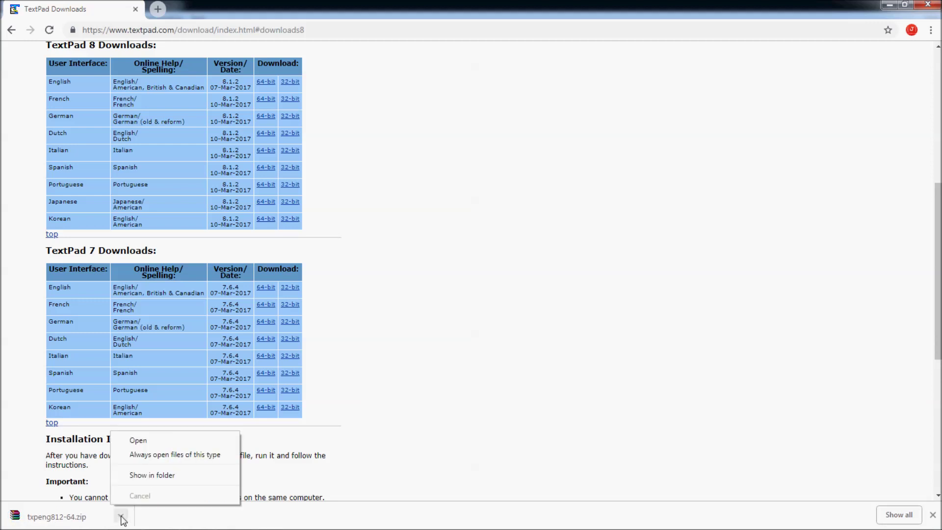
left_click(173, 477)
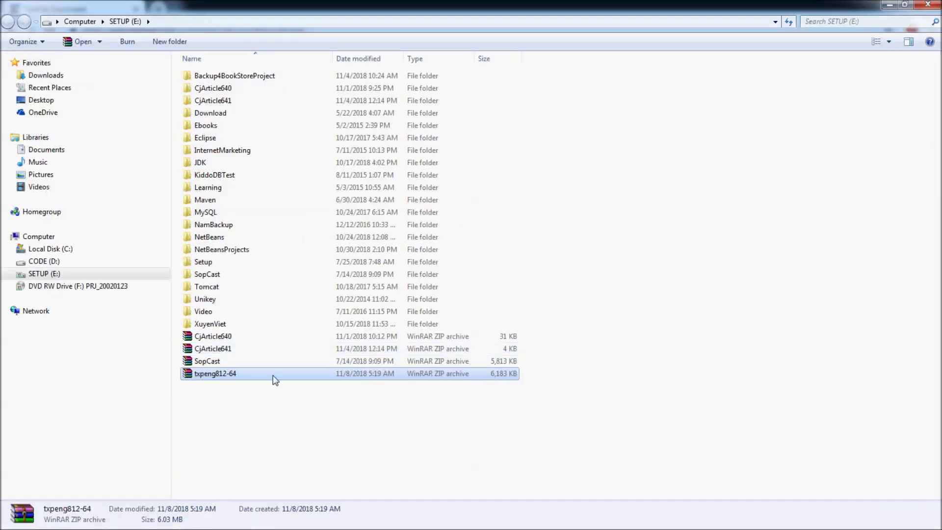
- Extract txpeng812-64.zip to the txpeng812-64 folder and select the setup application
right_click(274, 379)
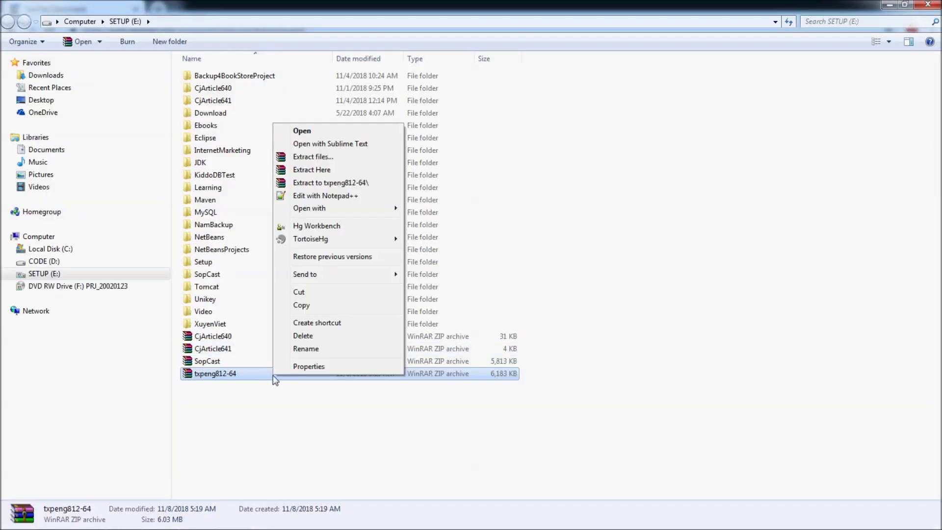
left_click(313, 170)
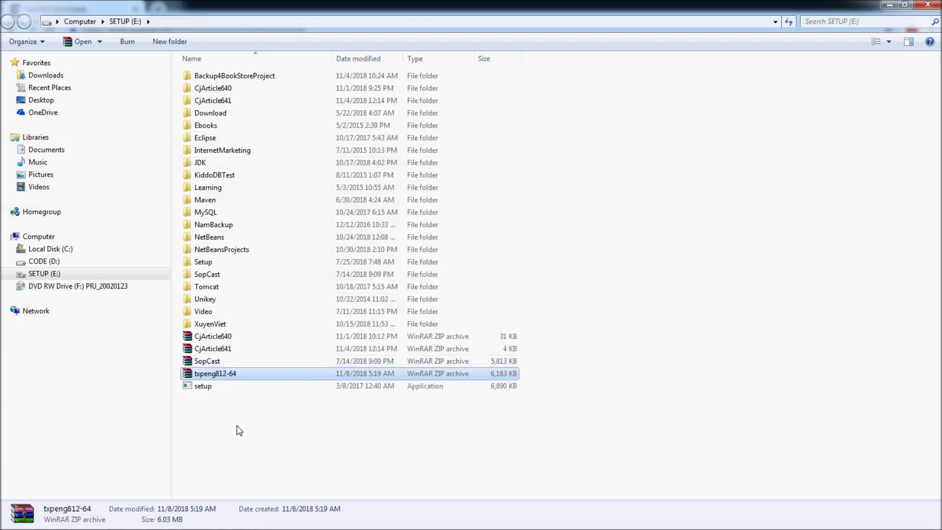
left_click(226, 388)
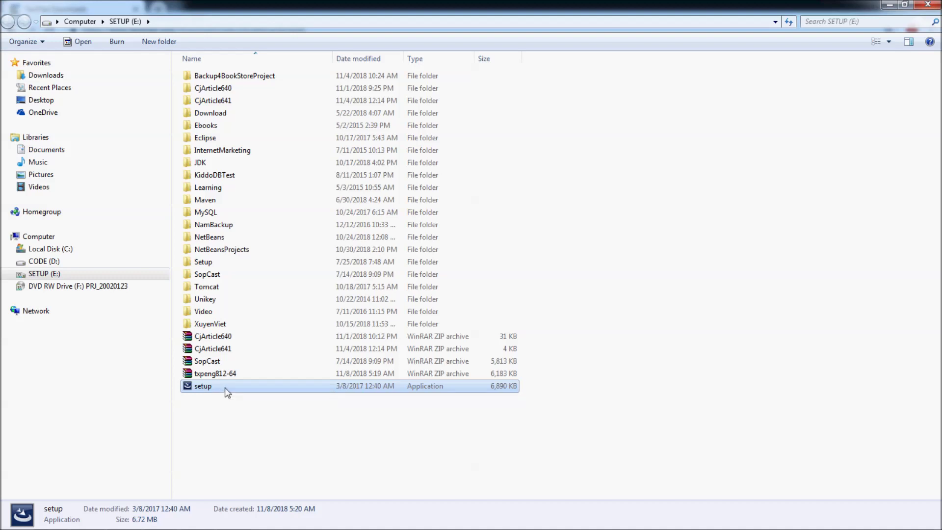
- Run the TextPad 8 setup and accept the license terms
double_click(227, 391)
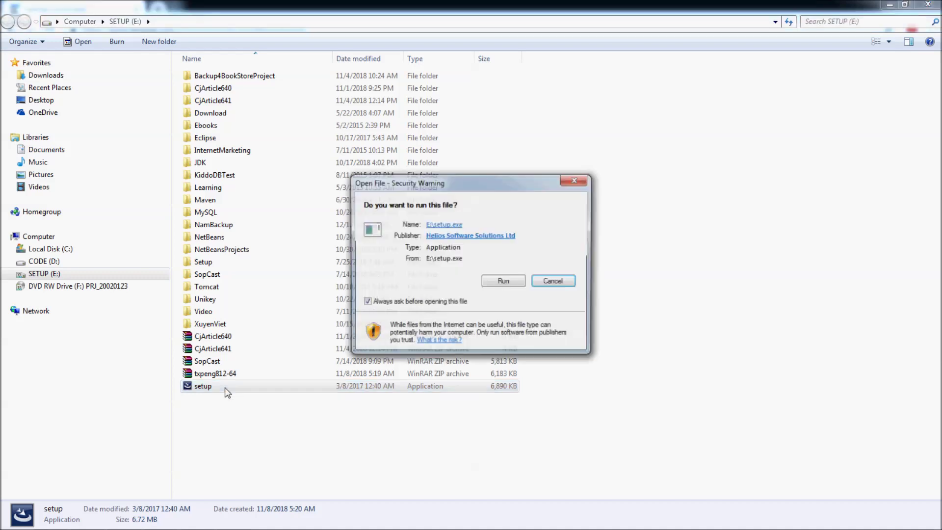
left_click(495, 283)
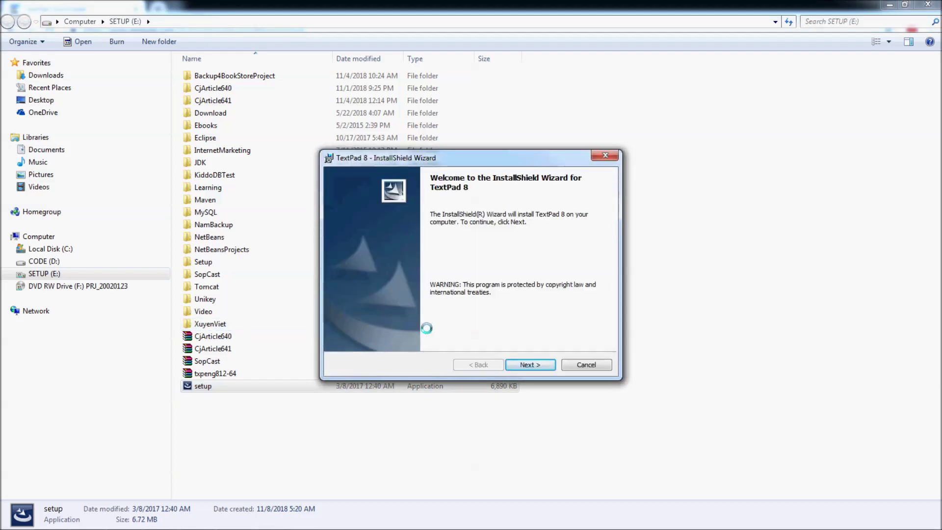
left_click(520, 367)
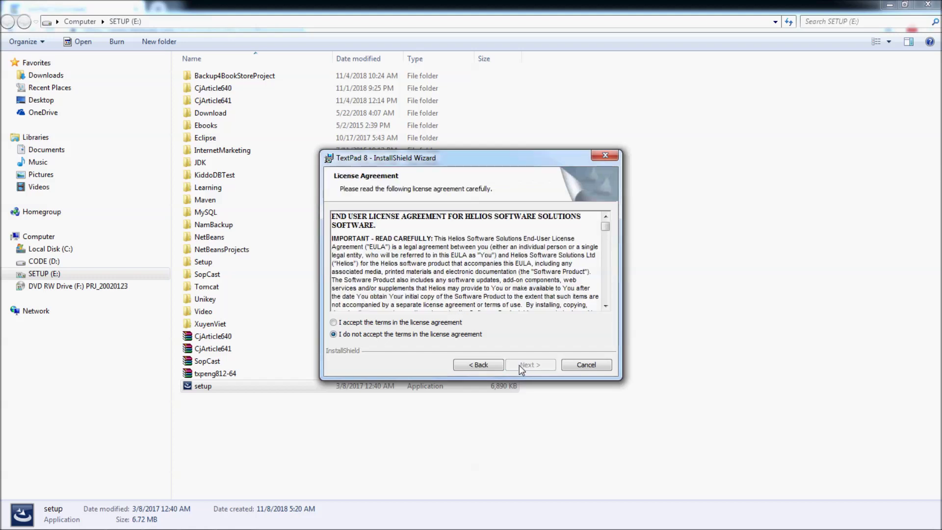
left_click(361, 325)
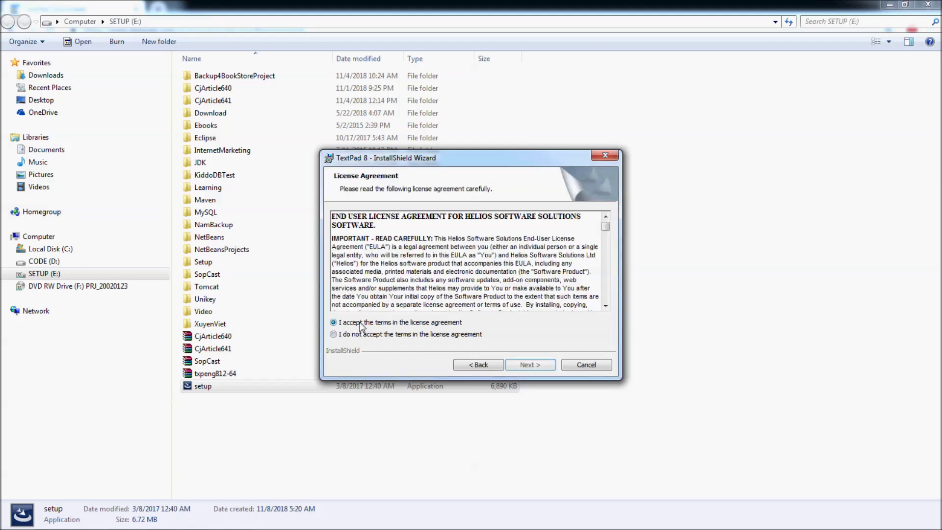
left_click(522, 368)
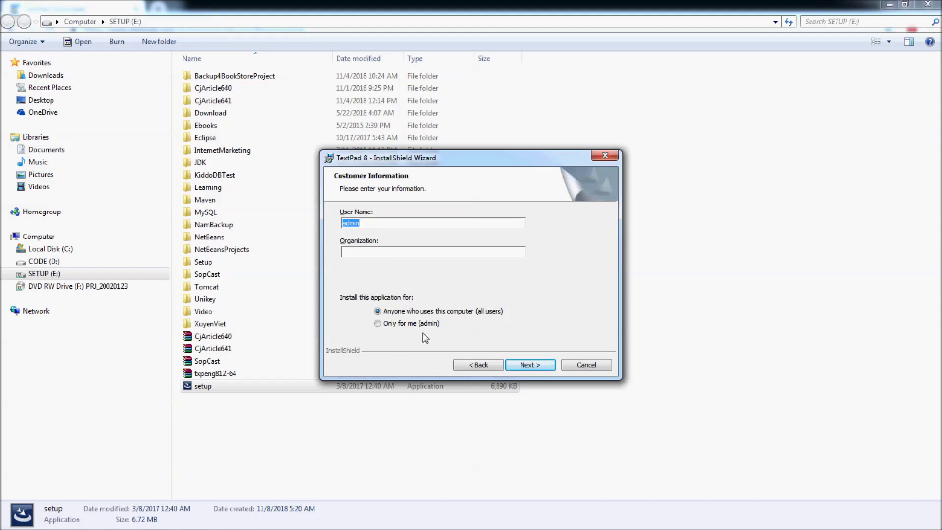
- Install TextPad 8 with default user details and folder, then launch it on finish
left_click(520, 367)
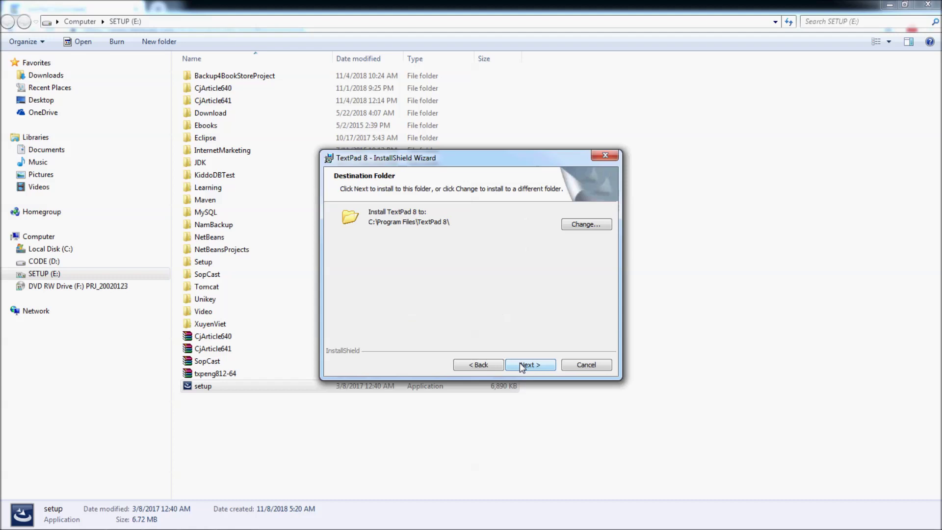
left_click(526, 363)
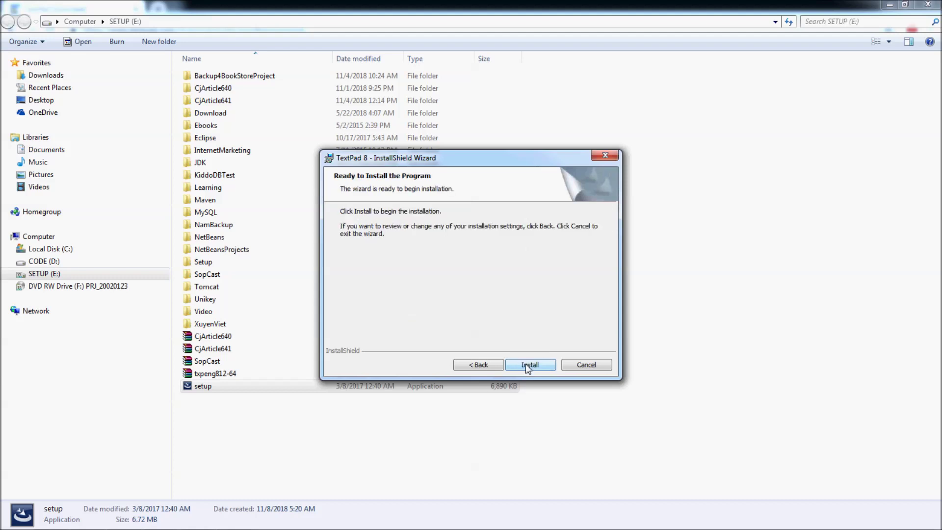
left_click(526, 364)
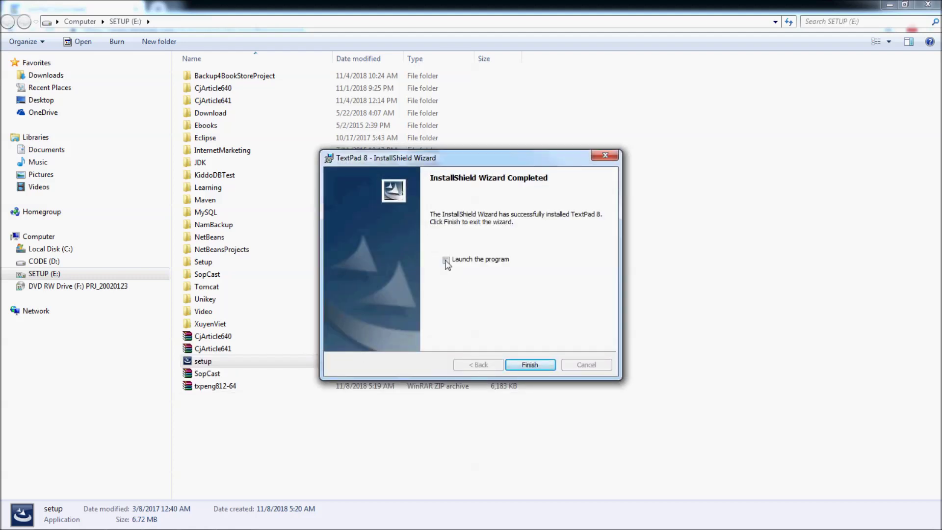
left_click(450, 262)
left_click(536, 365)
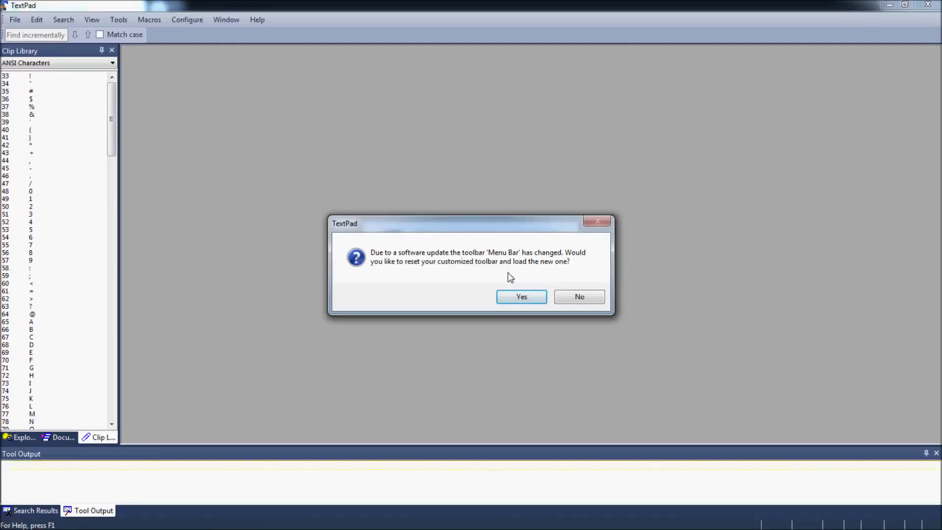
- Accept the prompt to reset and load the updated TextPad toolbar
left_click_drag(465, 229, 473, 220)
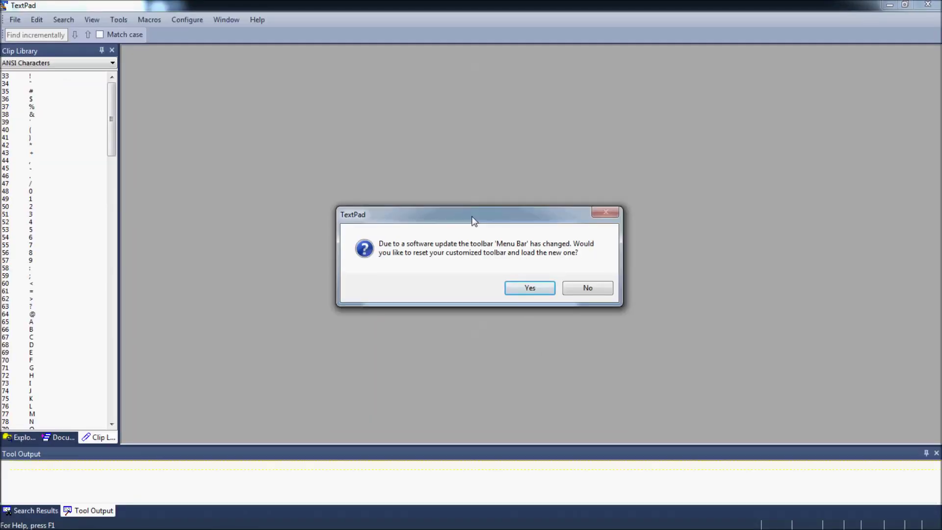
left_click(525, 290)
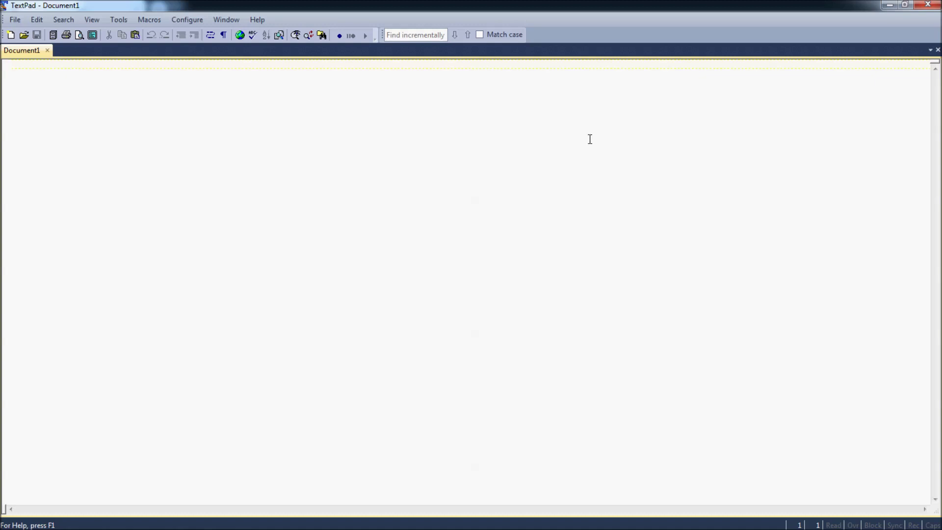
- Close the class braces and save as Java file HelloJava.java in D:\CodeJava\Test
double_click(255, 8)
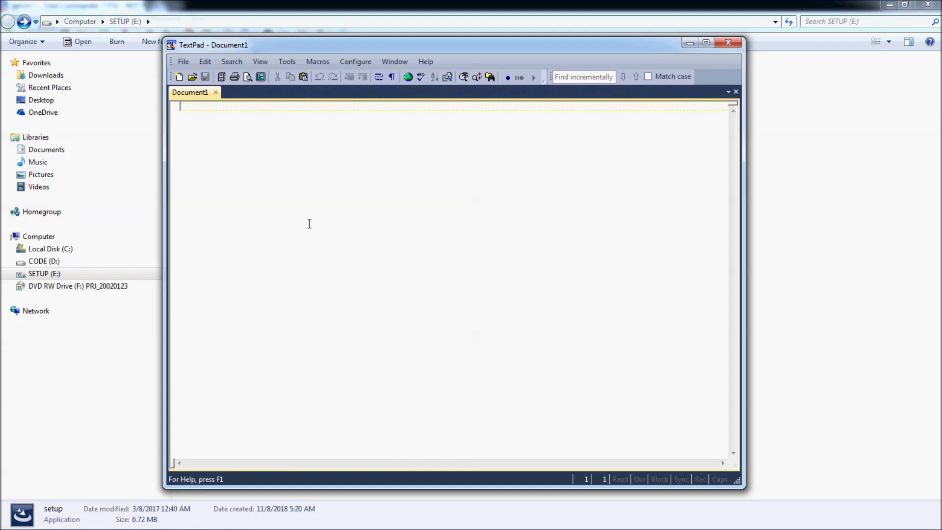
type("public class Hell")
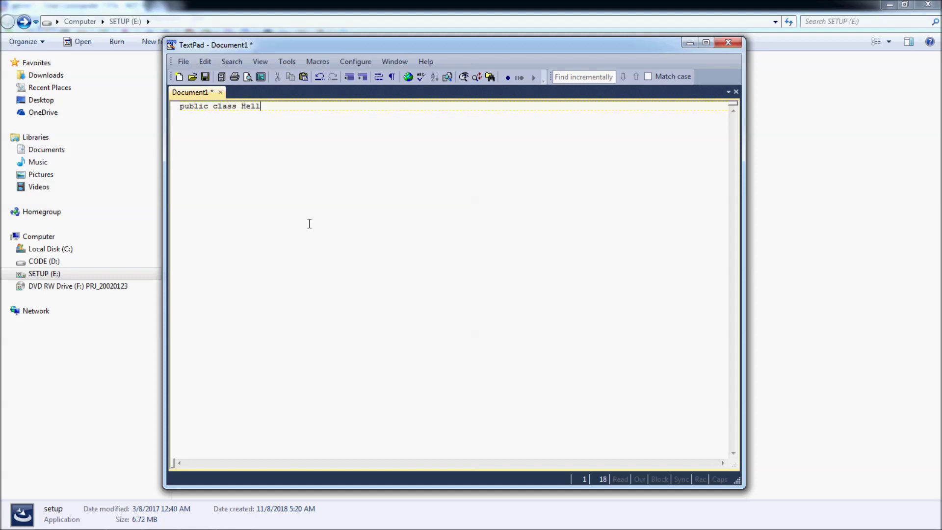
type("oJava {")
key("Return")
type("}")
left_click(207, 77)
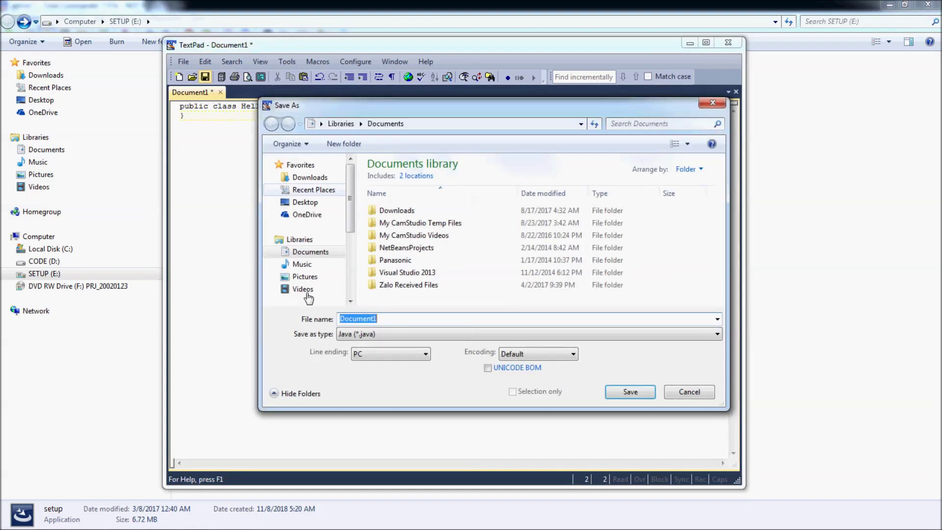
scroll(341, 216, "down", 1)
scroll(331, 221, "down", 3)
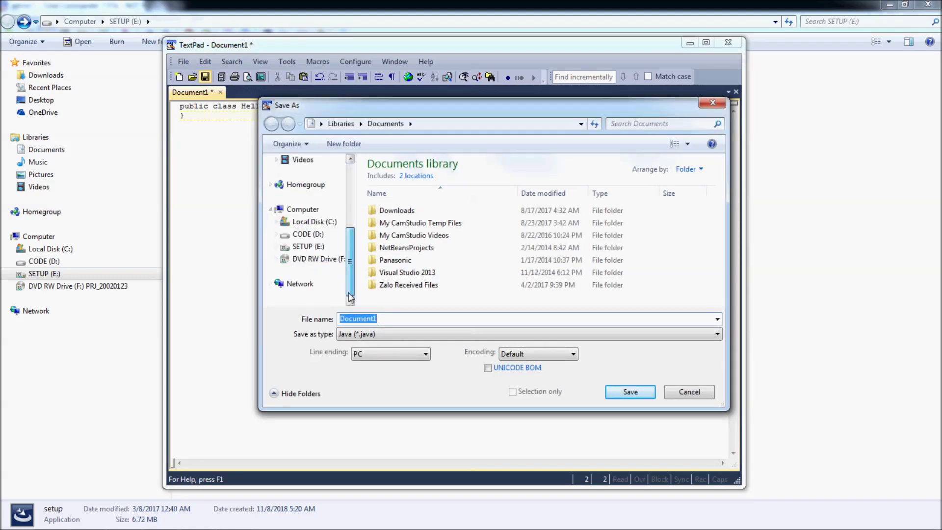
left_click(308, 235)
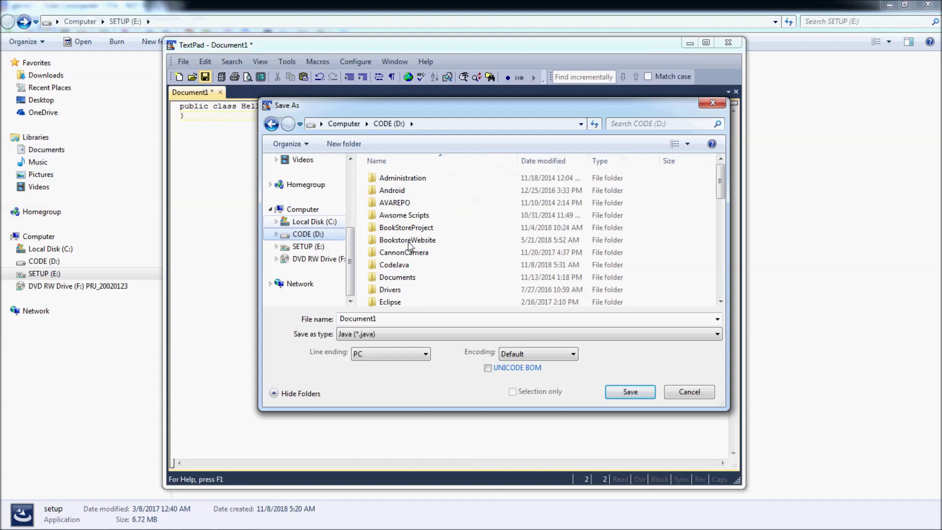
double_click(394, 266)
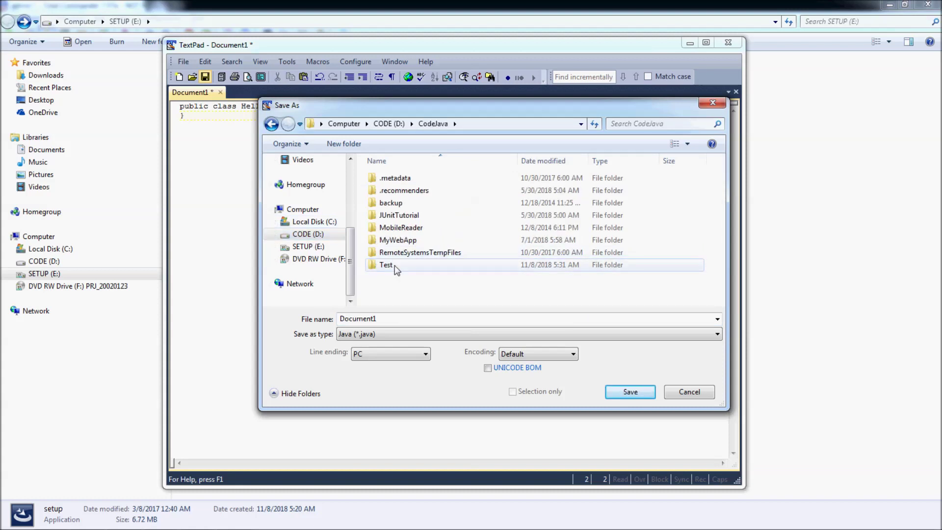
double_click(391, 264)
type("H")
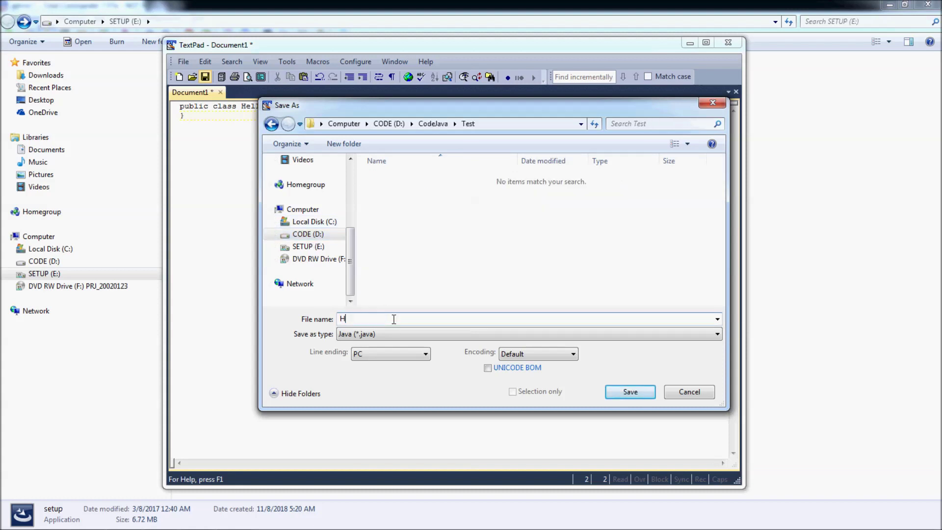
type("elloJava")
left_click(383, 335)
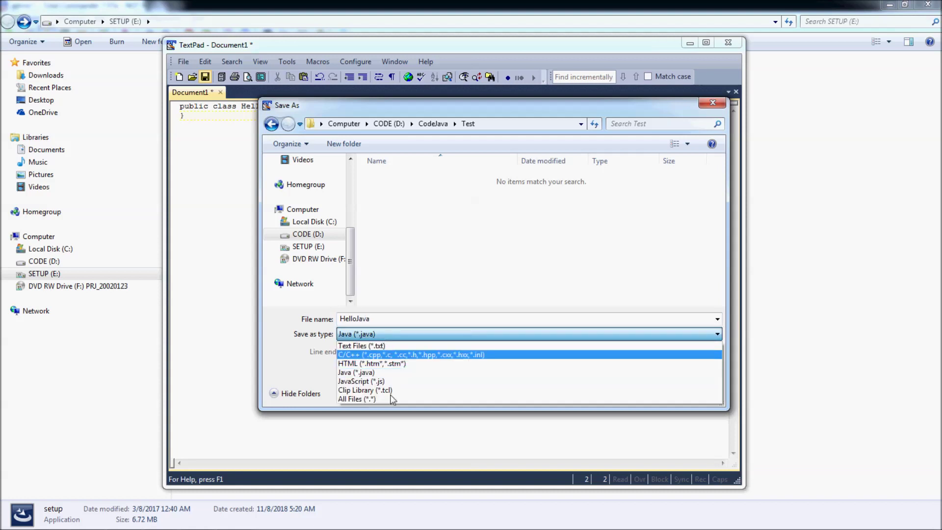
left_click(357, 372)
left_click(630, 395)
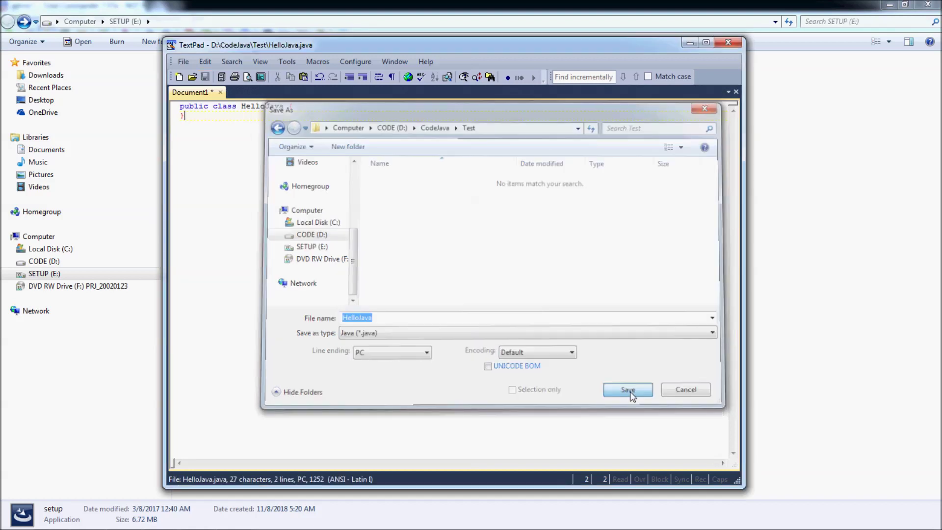
- Write a main method printing "Hello Java" using printnm, and save the file
left_click(320, 108)
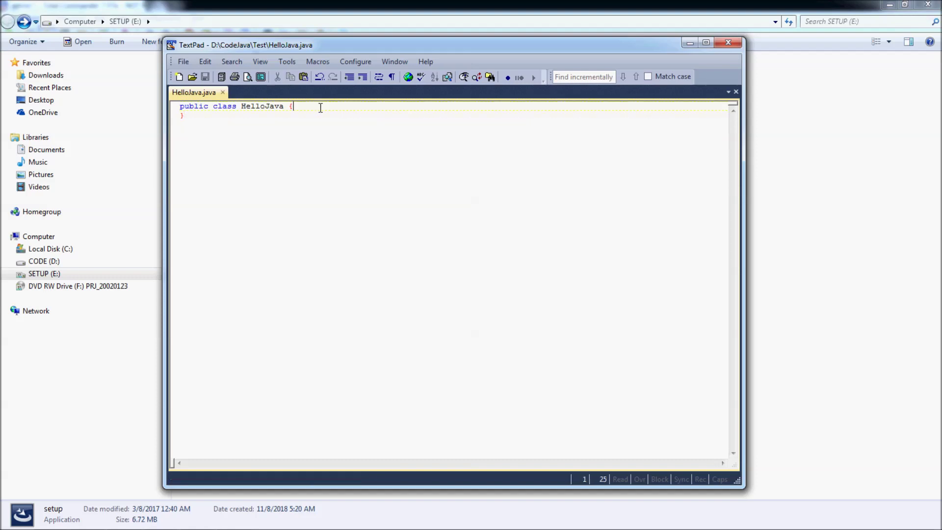
key("Return")
key("Tab")
key("Return")
type("public")
type(" static void ")
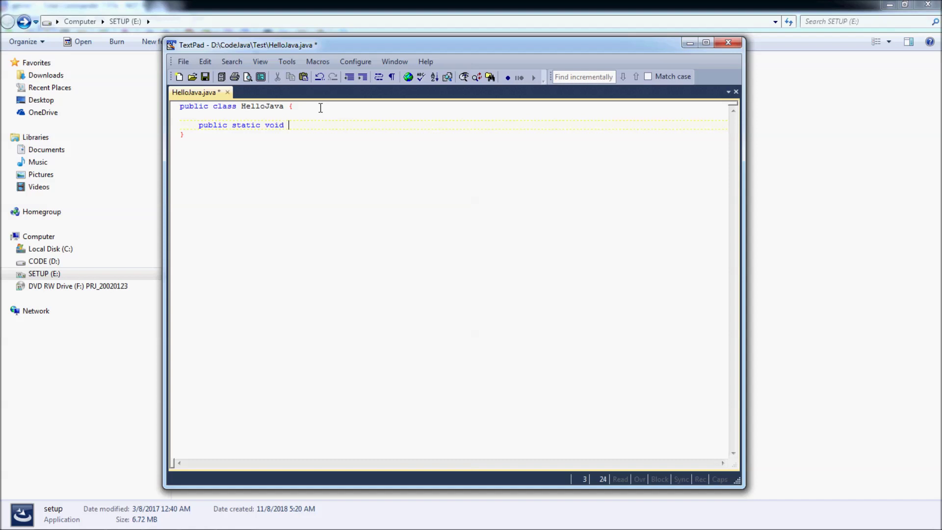
type("main(Str")
type("ing")
type("[] ar")
type("gs) {")
key("Return")
type("}")
key("Up")
key("End")
key("Return")
type("Syste")
type("m")
type(".out.print")
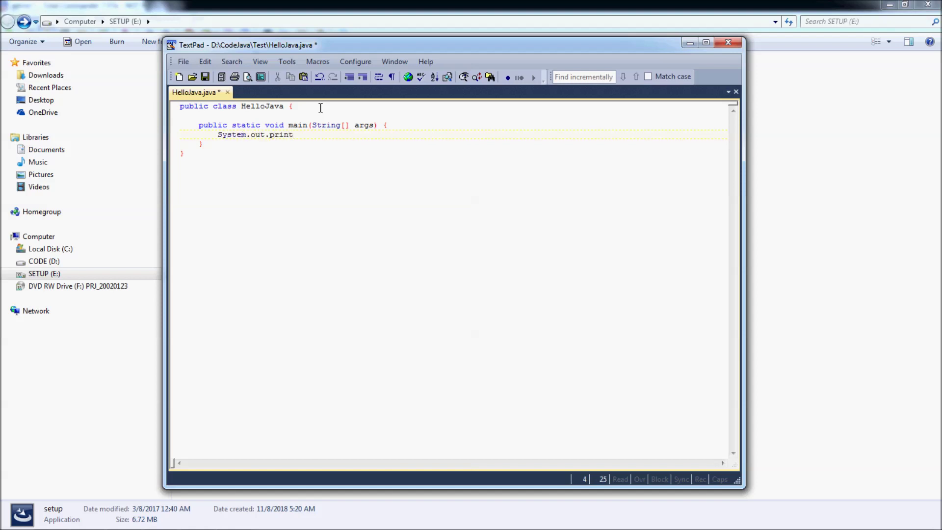
type("ln")
type("(\"Hell")
type("o Java\");")
key("ctrl+s")
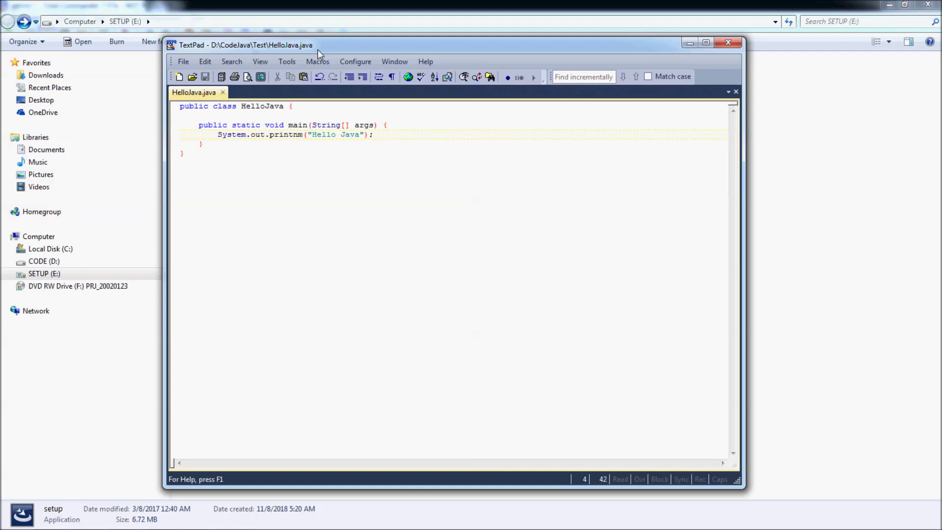
left_click(294, 61)
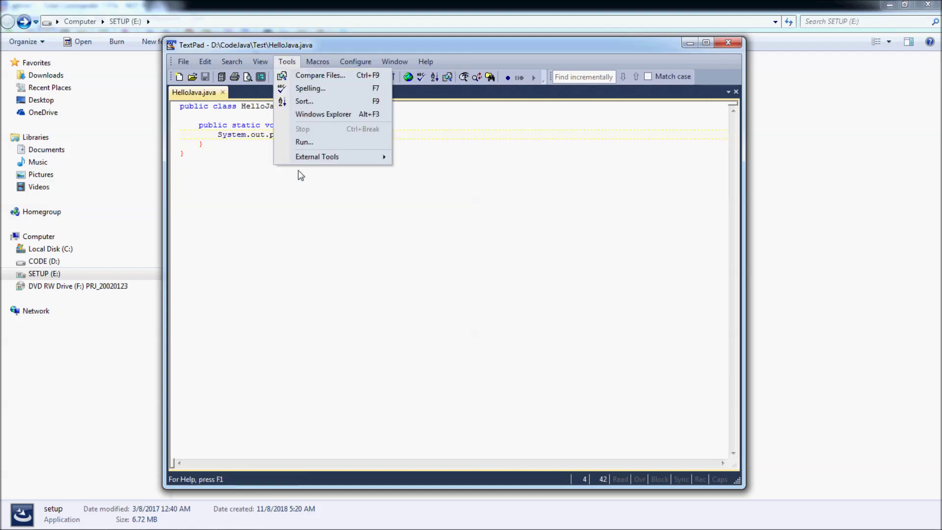
mouse_move(317, 157)
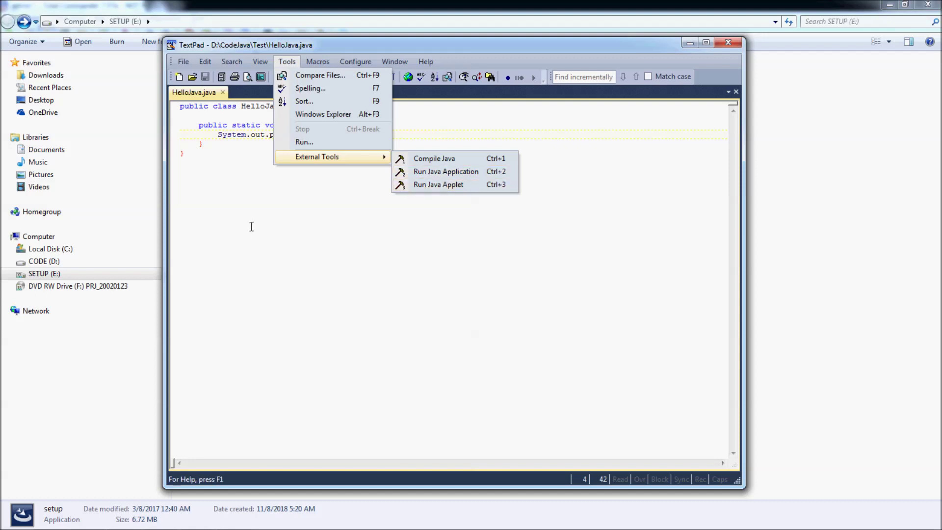
left_click(445, 161)
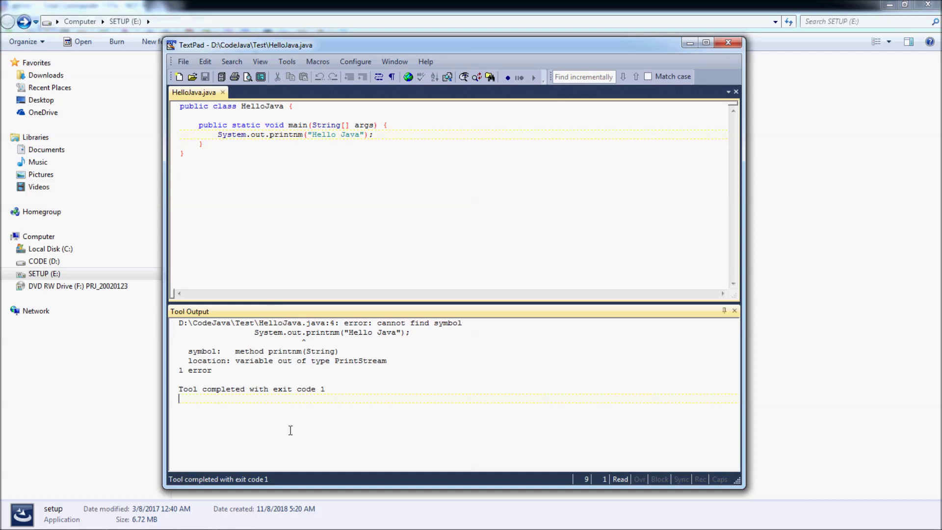
left_click(299, 378)
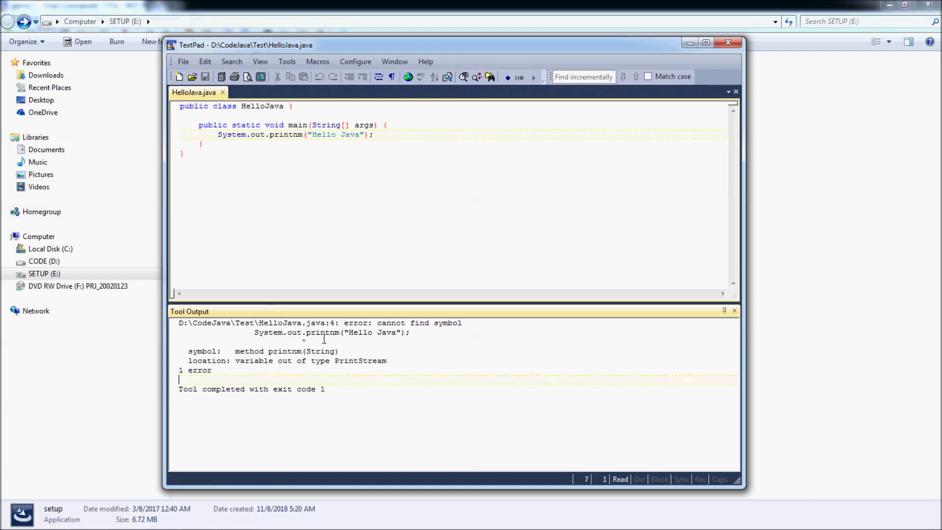
key("Left")
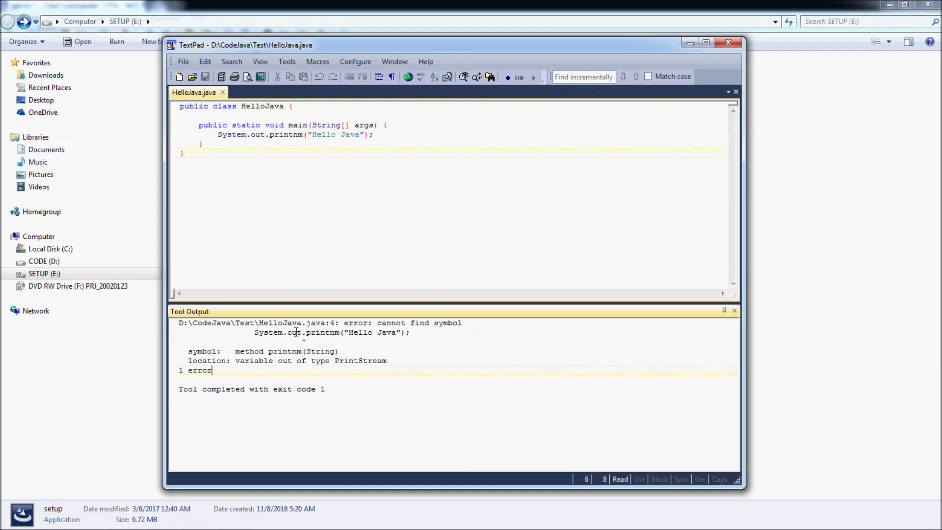
left_click(319, 333)
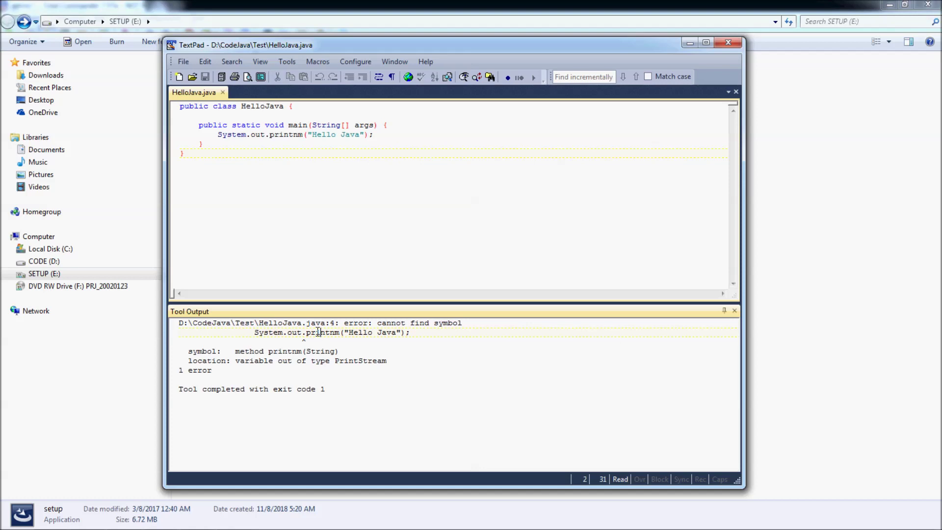
double_click(318, 333)
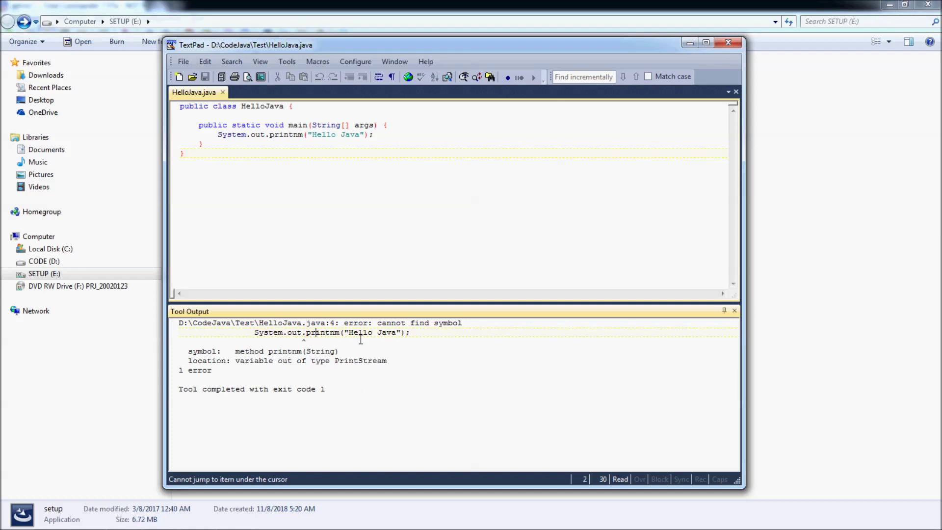
left_click(288, 352)
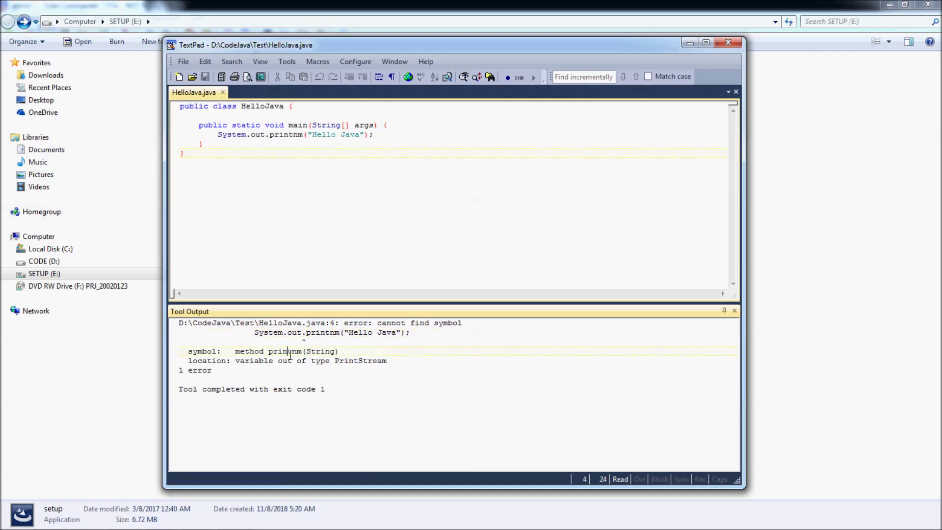
- Correct printnm to println and save HelloJava.java
left_click(303, 136)
key("BackSpace")
key("BackSpace")
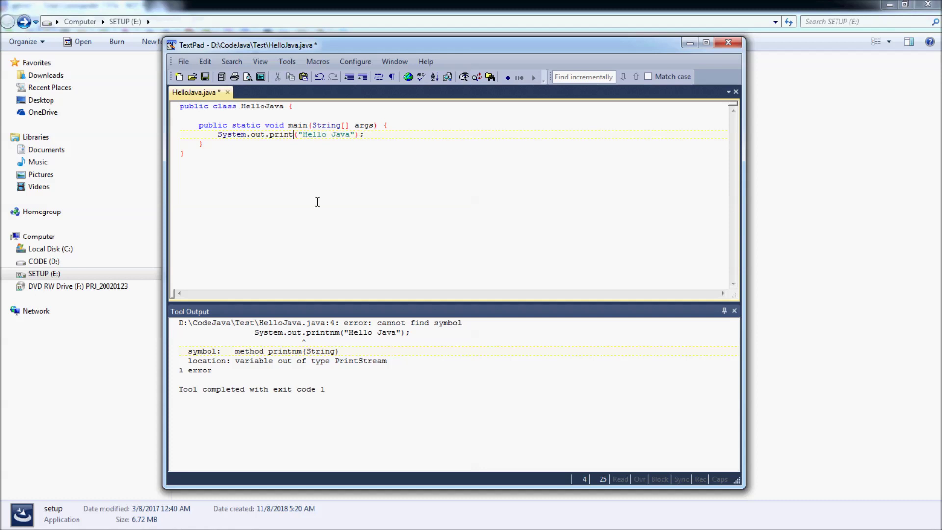
type("ln")
key("ctrl+s")
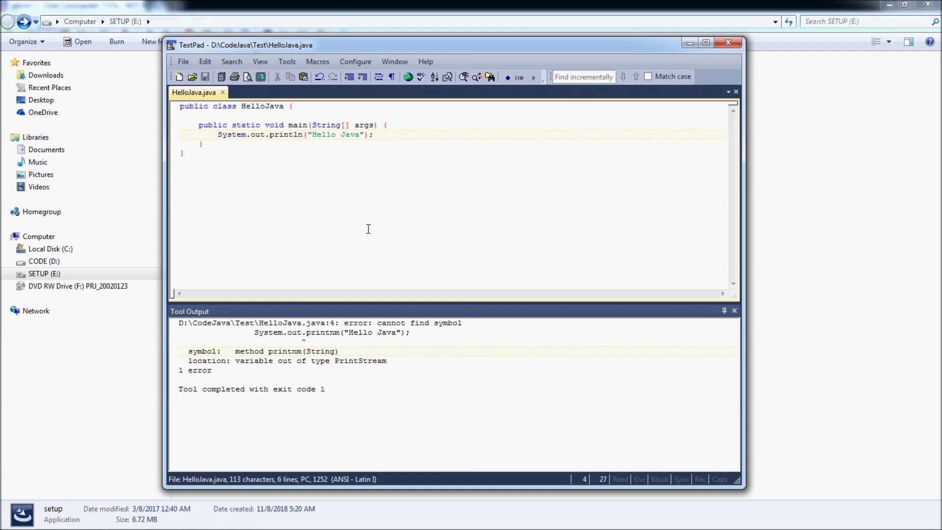
- Compile HelloJava.java with Ctrl+1
left_click(286, 62)
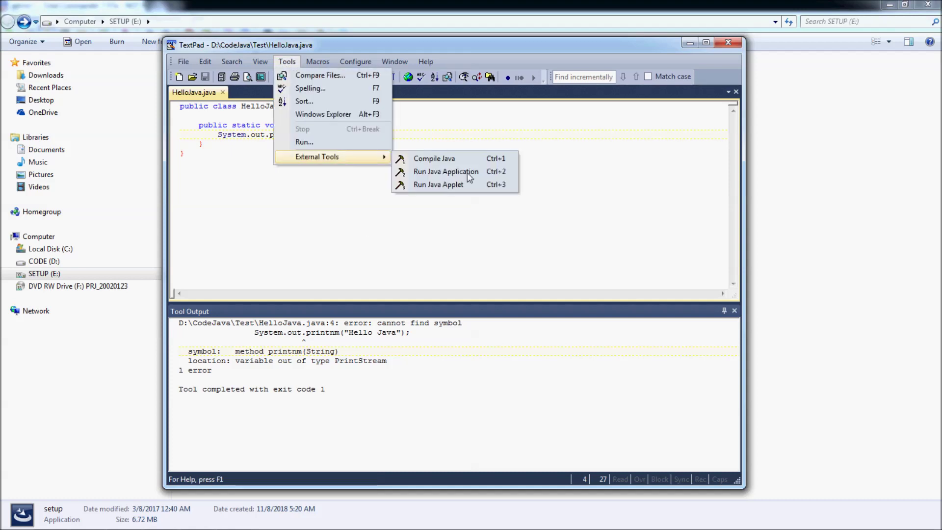
mouse_move(317, 156)
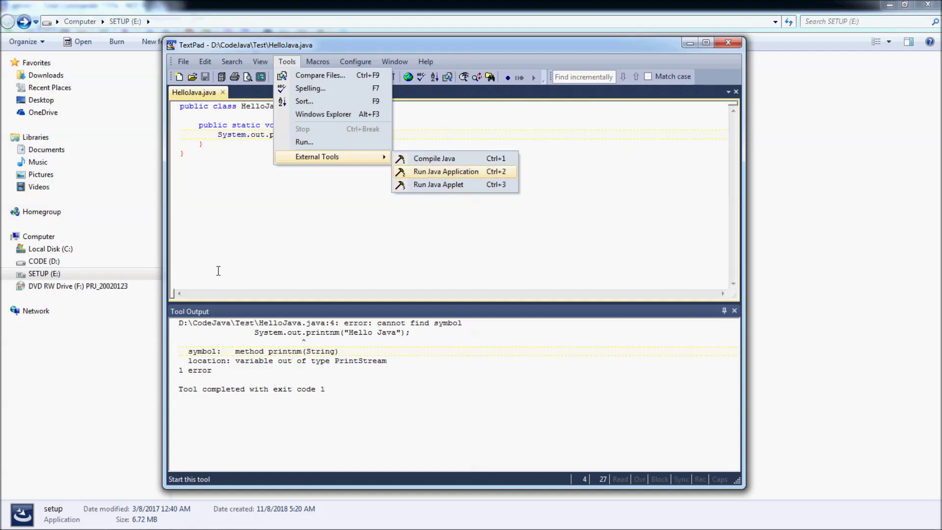
left_click(256, 240)
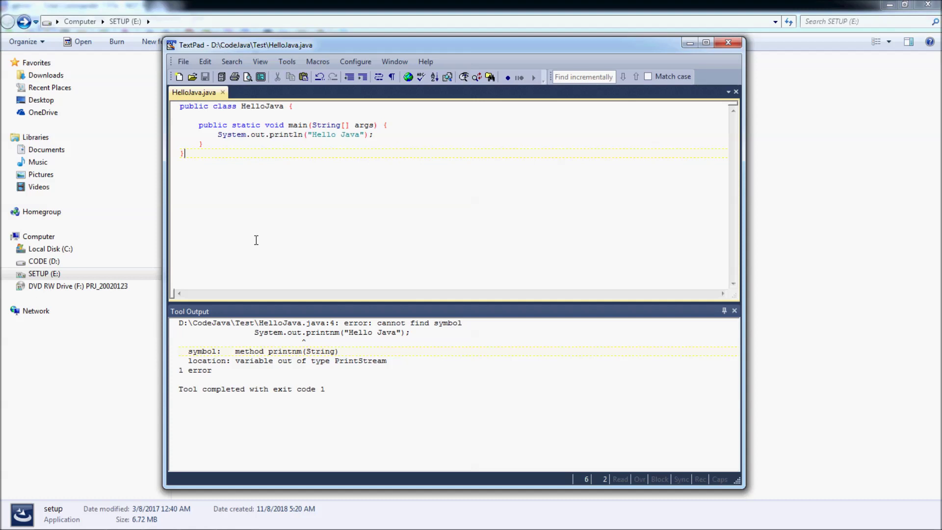
key("ctrl+1")
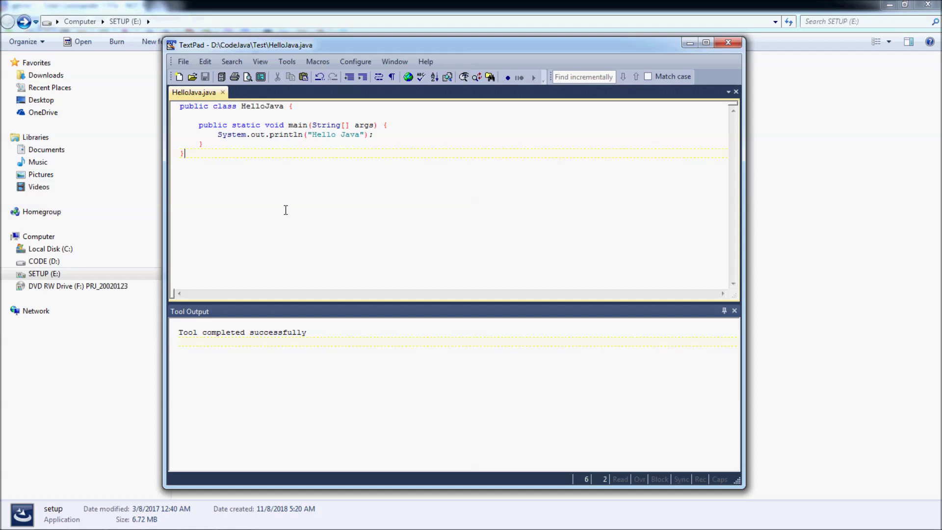
left_click(288, 62)
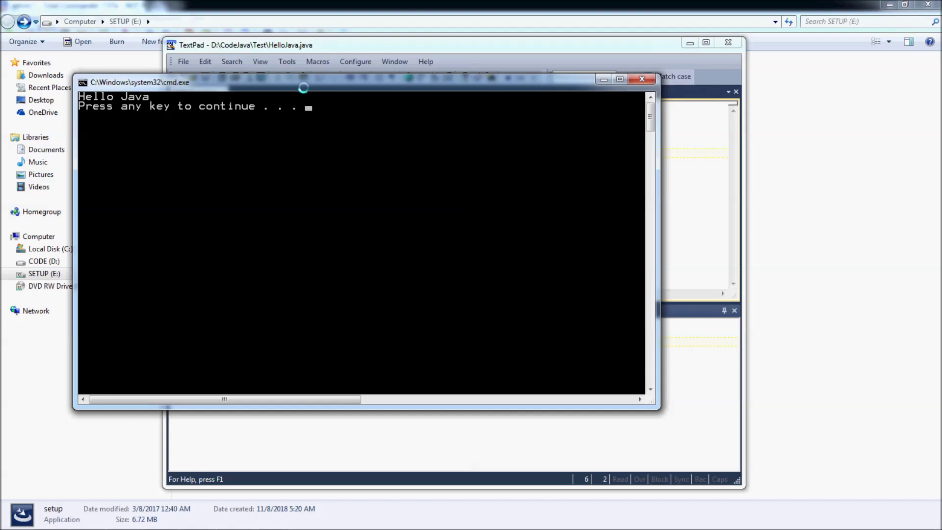
left_click_drag(304, 86, 432, 147)
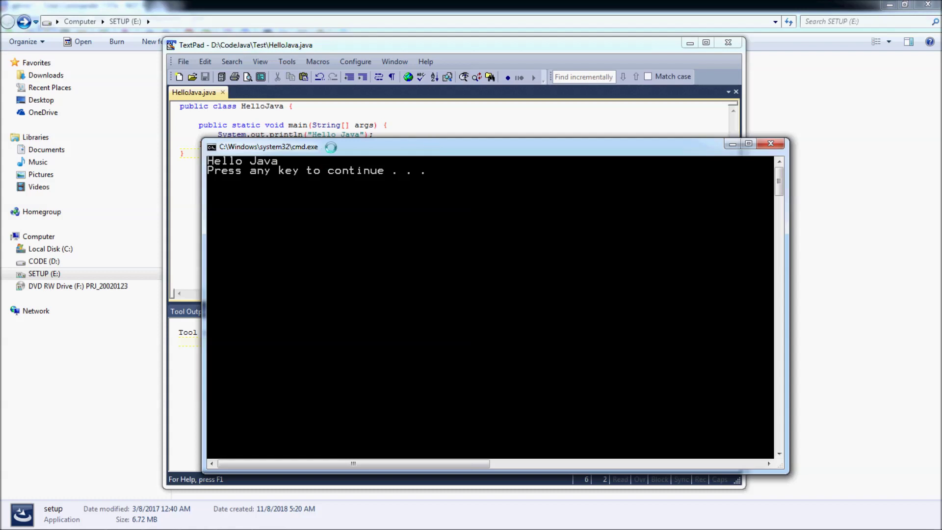
left_click_drag(345, 147, 480, 142)
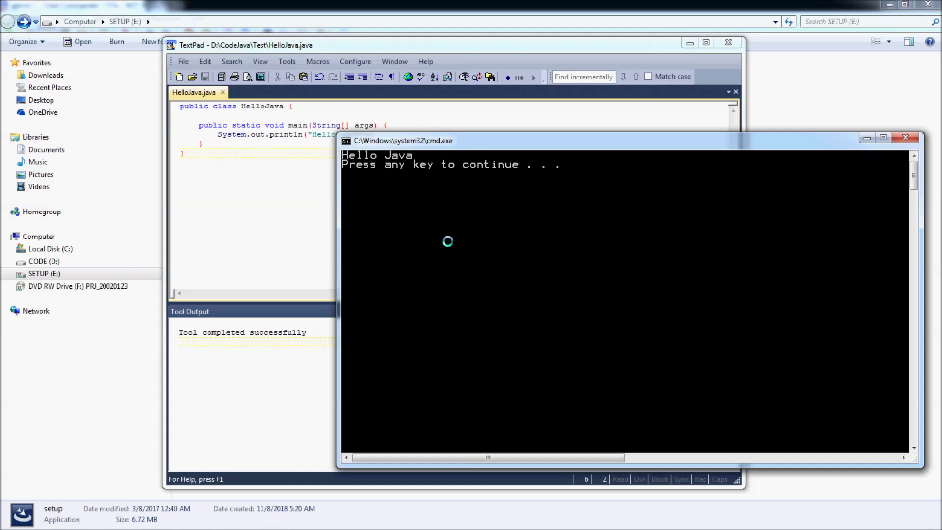
key("Return")
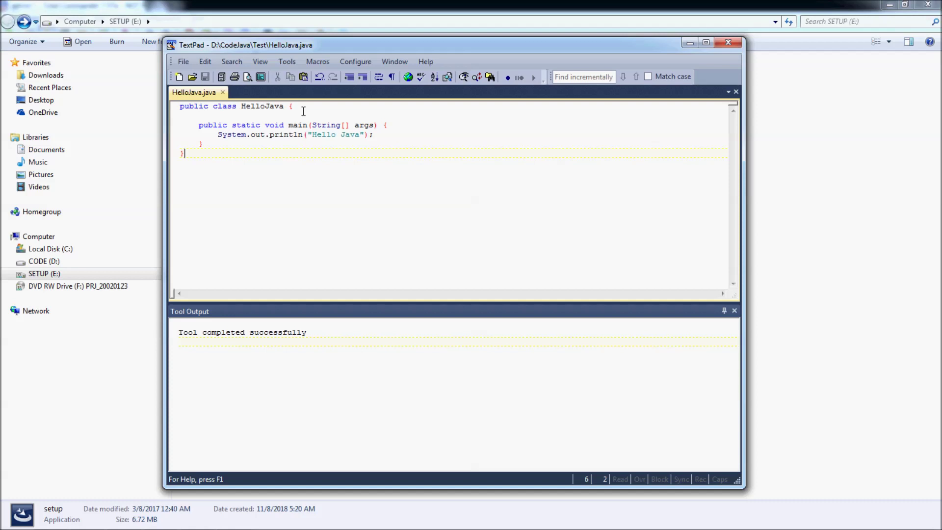
- In Preferences, expand Tools and review the Compile Java tool's settings
left_click(353, 66)
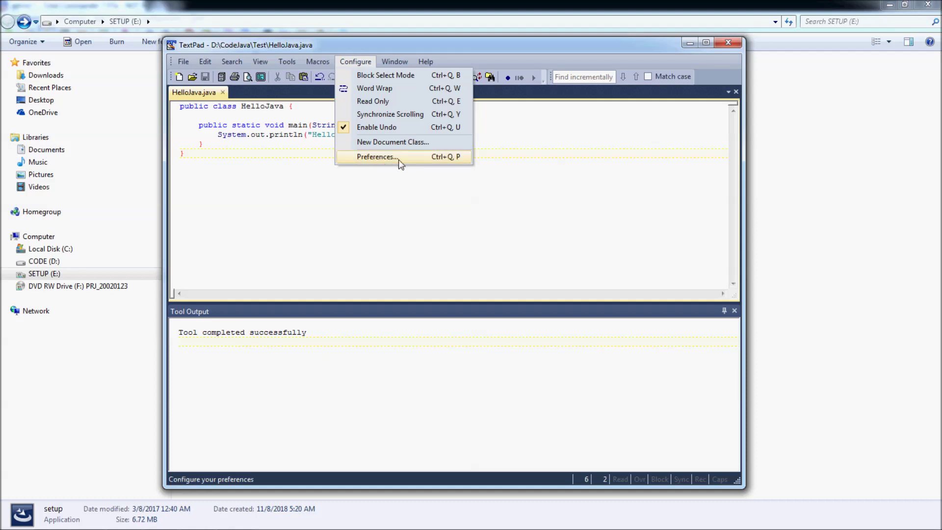
left_click(376, 157)
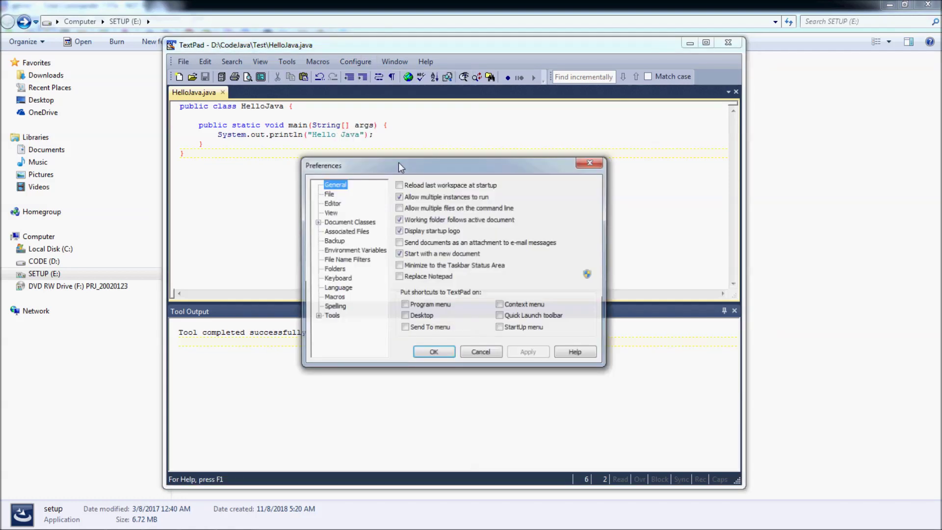
left_click(317, 317)
left_click(353, 316)
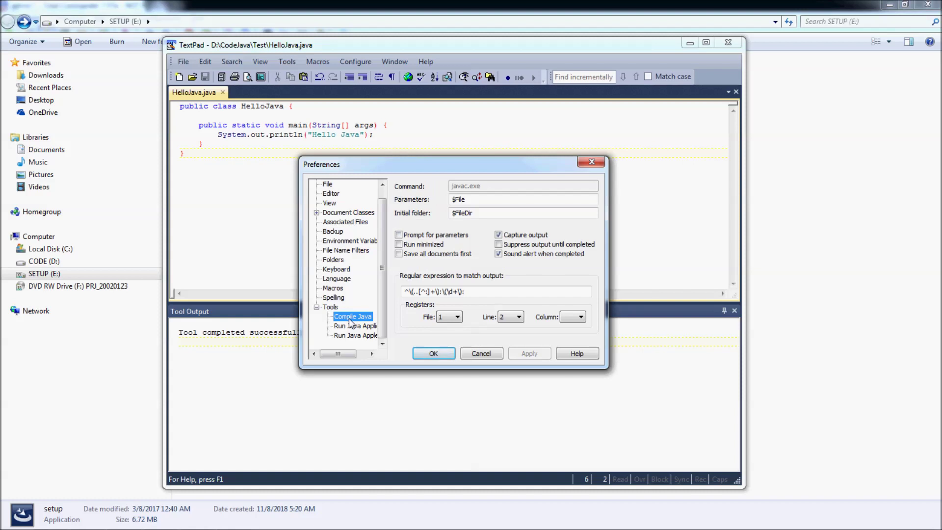
left_click_drag(447, 163, 450, 139)
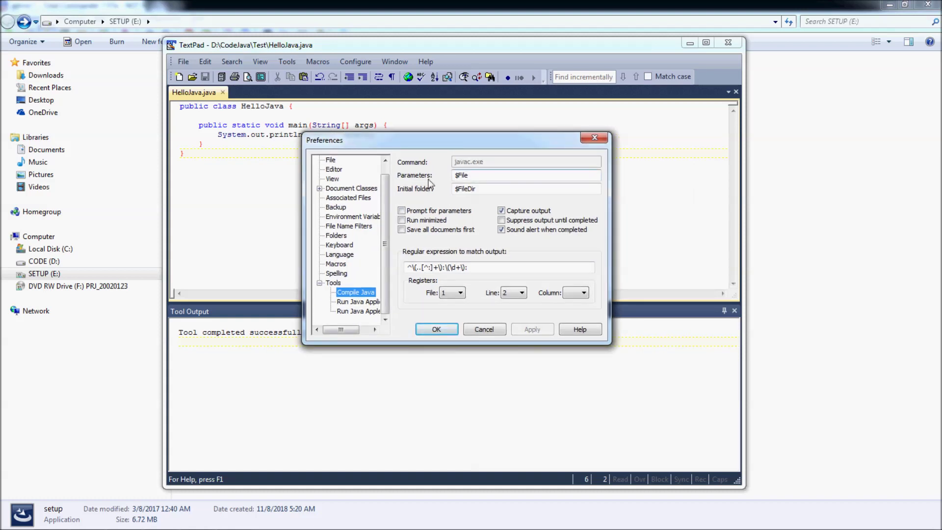
key("Tab")
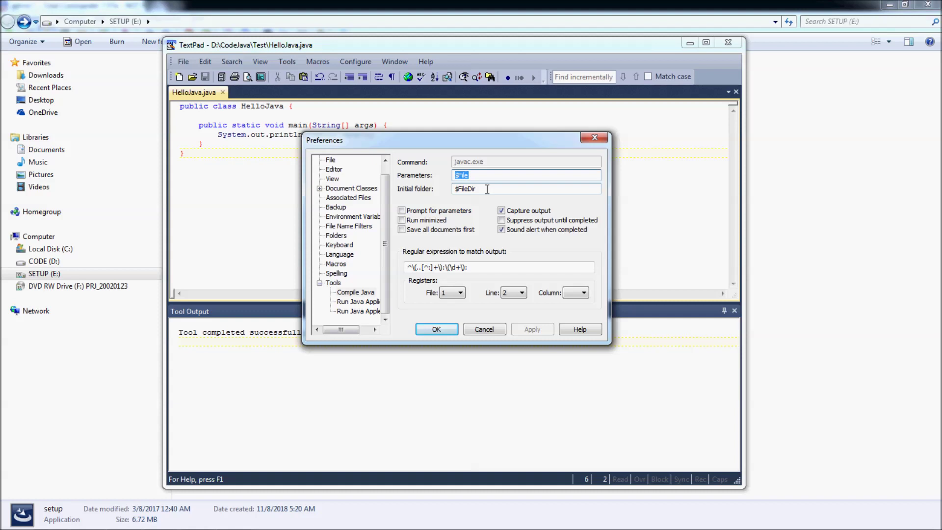
key("Tab")
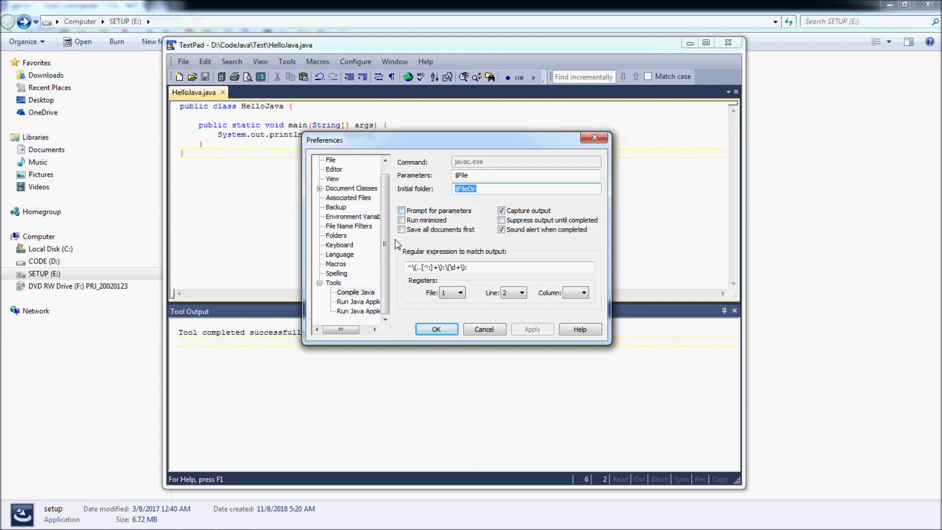
- Enable Capture output for Run Java Application and confirm the preferences with OK
left_click(359, 301)
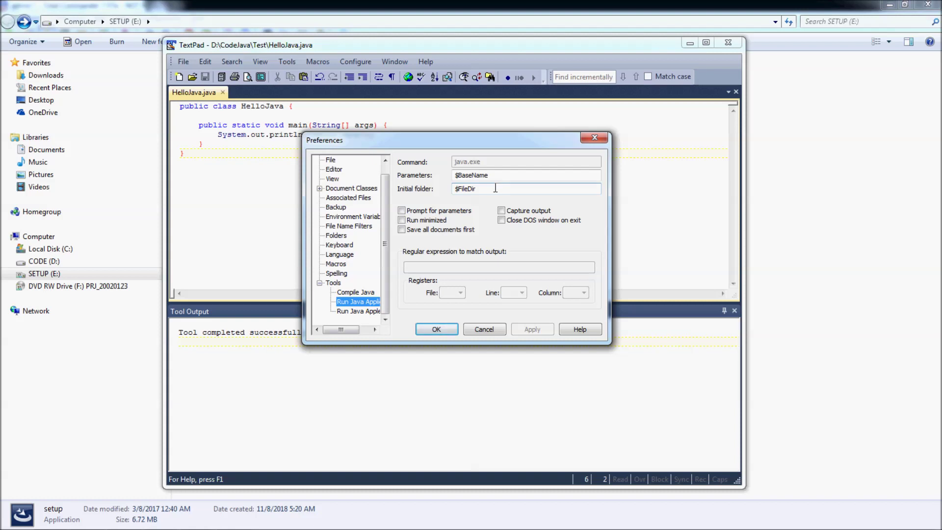
left_click(356, 293)
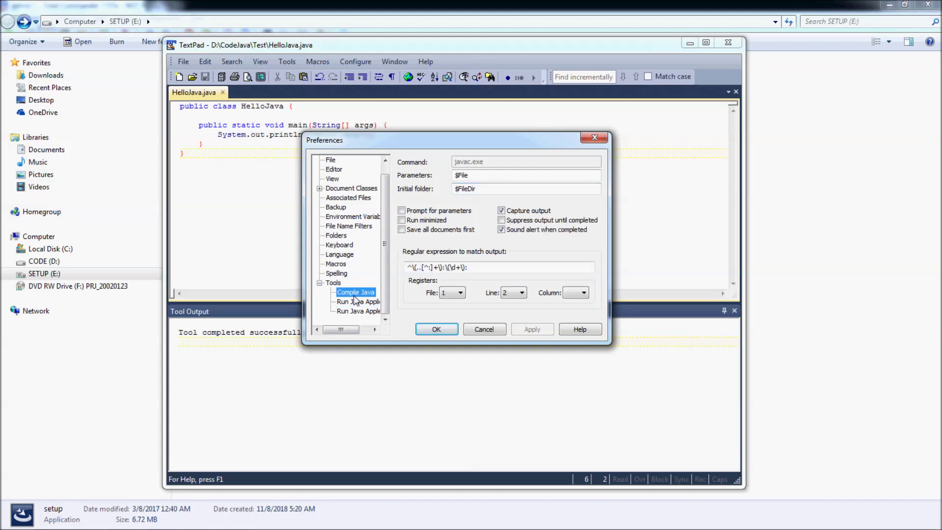
left_click(502, 212)
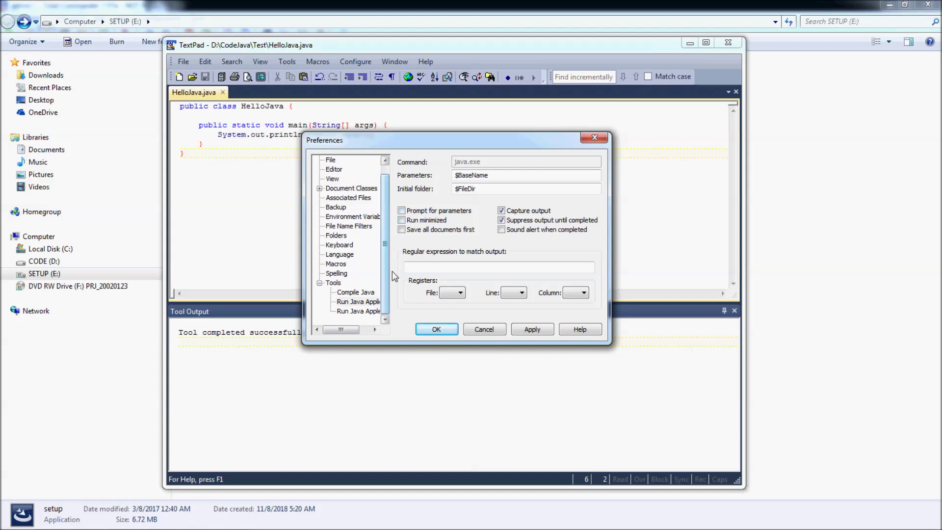
left_click(436, 329)
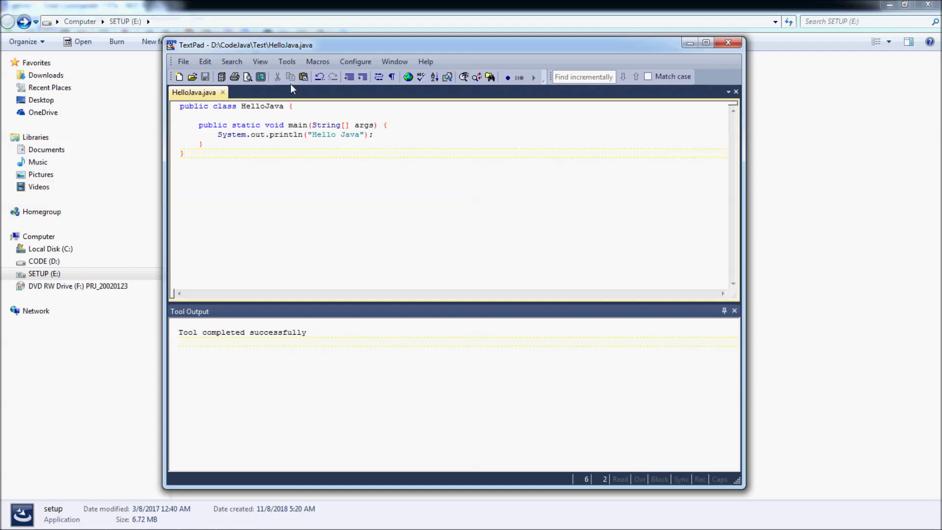
- Run HelloJava with Tools > External Tools > Run Java Application
left_click(288, 62)
mouse_move(318, 157)
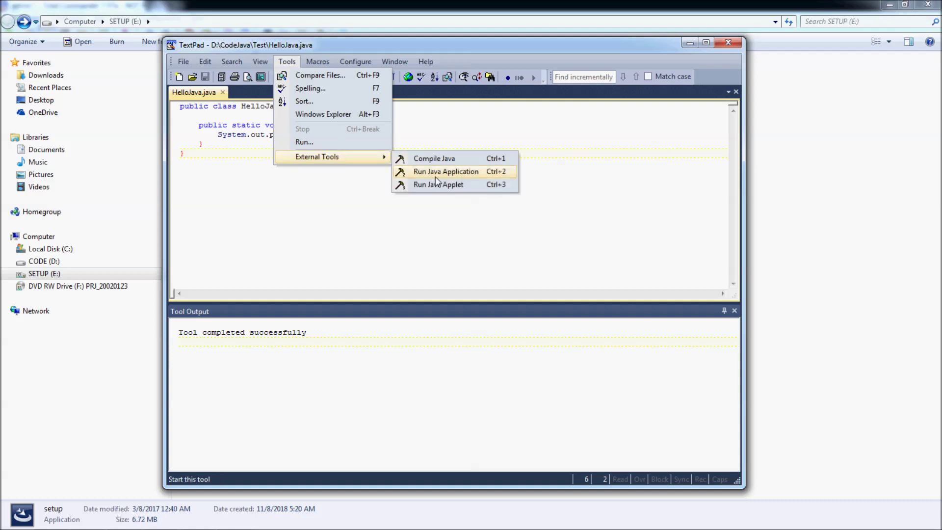
left_click(435, 178)
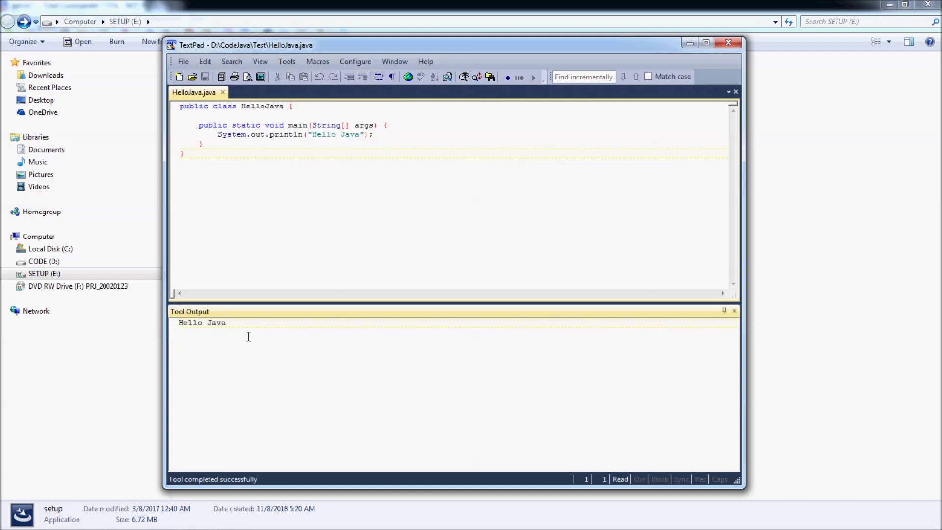